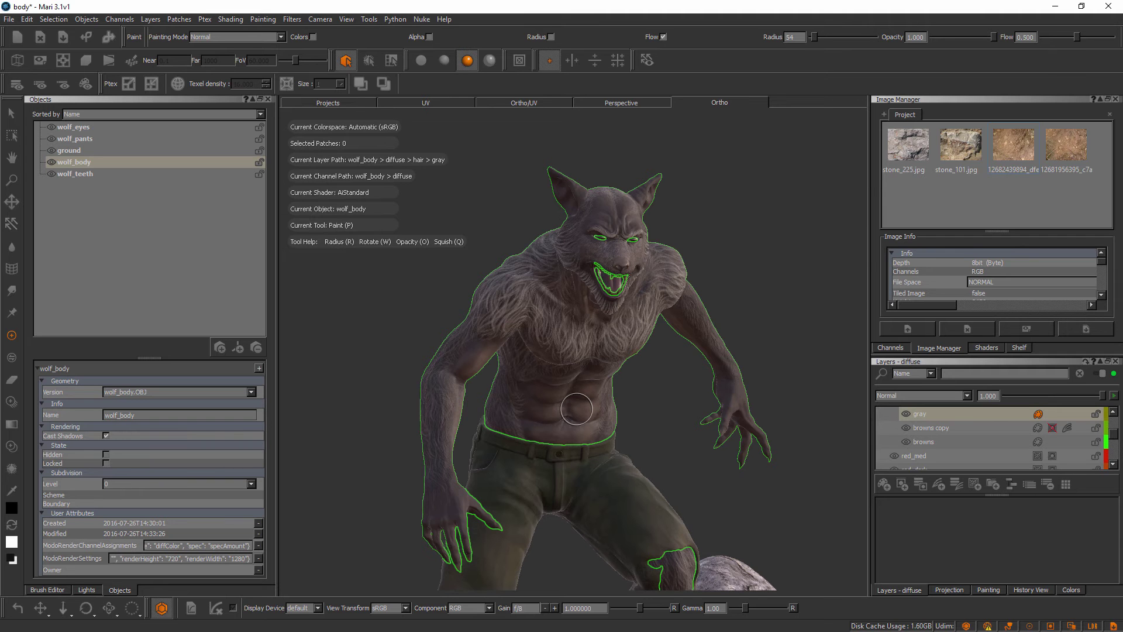
Show the Modo Render palette, dock it with the Objects palette, and check its Bake options before returning to the Render options
{"action": "right_click", "coordinate": [698, 66]}
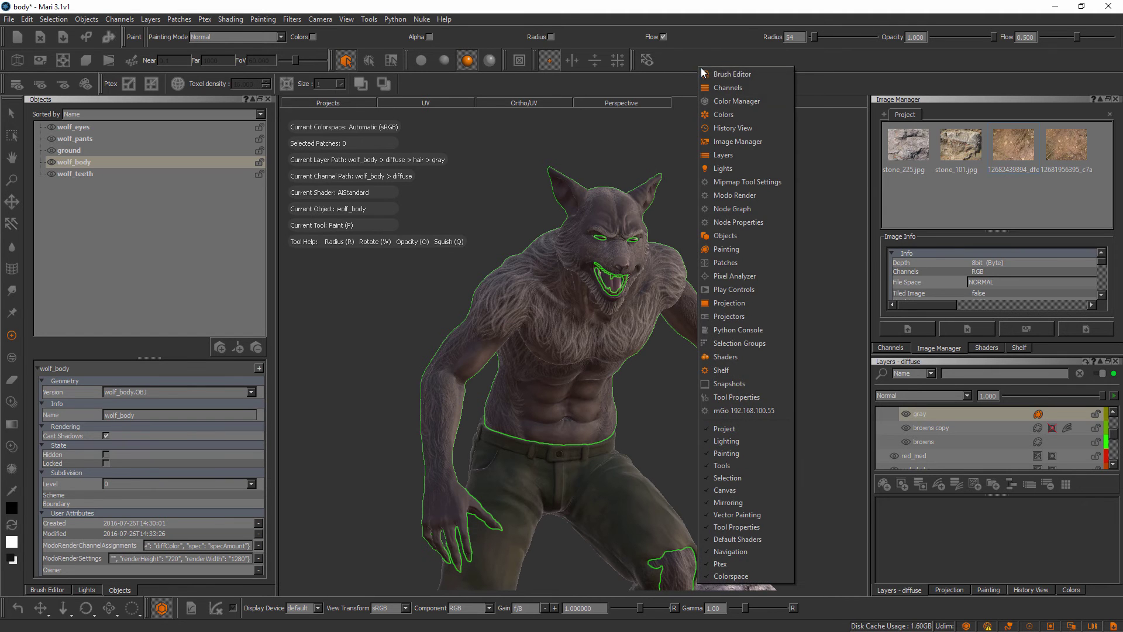
{"action": "left_click", "coordinate": [756, 195]}
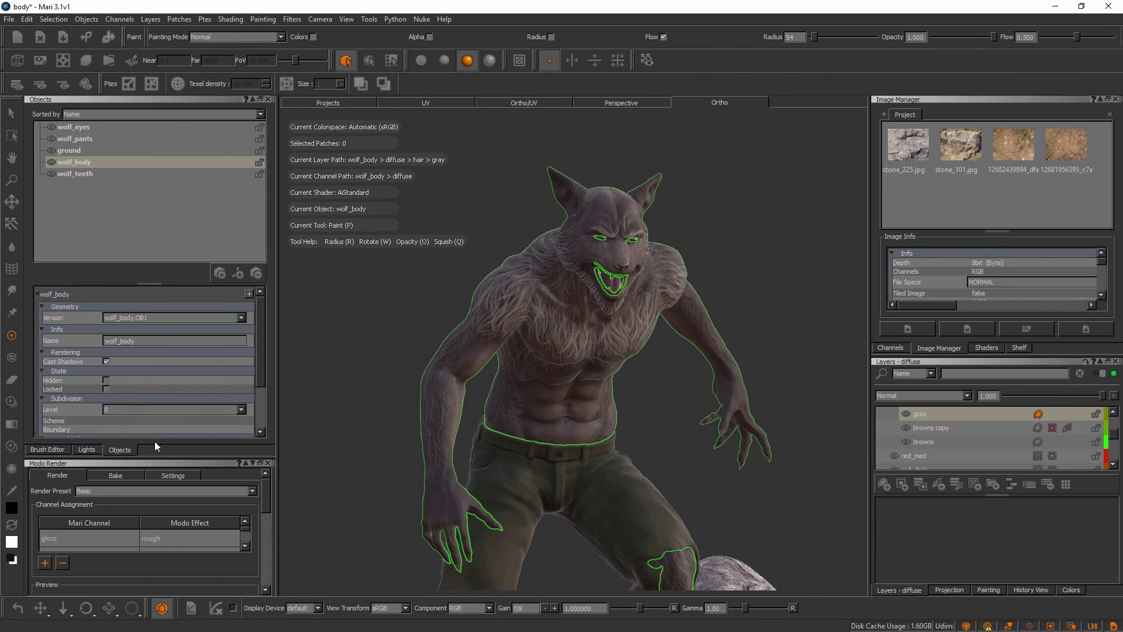
{"action": "left_click_drag", "start_coordinate": [75, 461], "coordinate": [157, 304]}
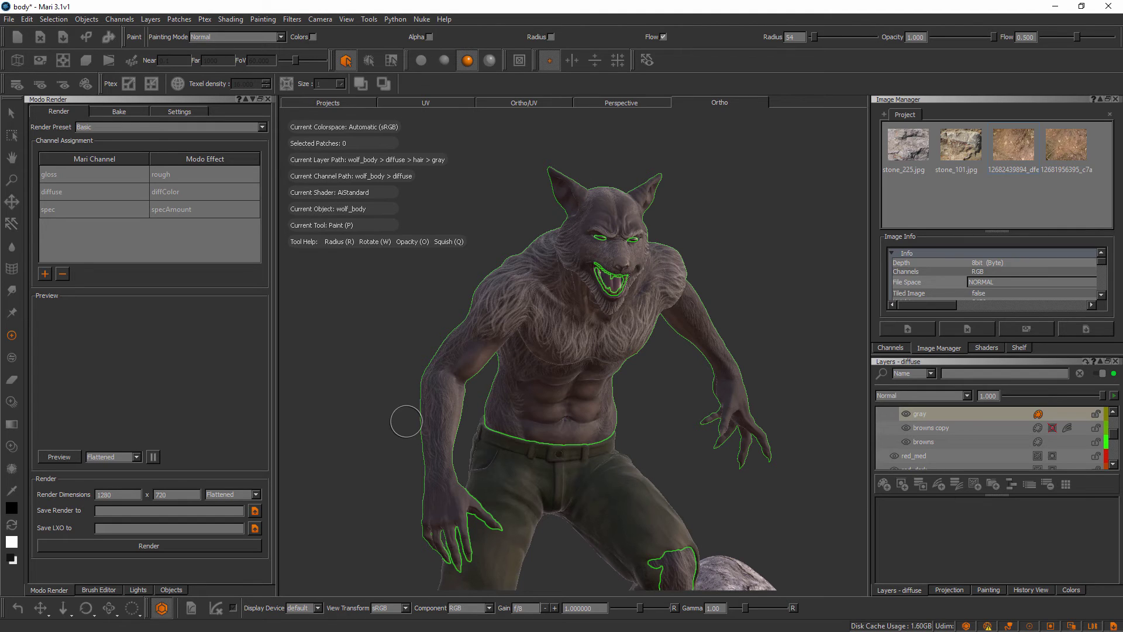
{"action": "left_click", "coordinate": [126, 110]}
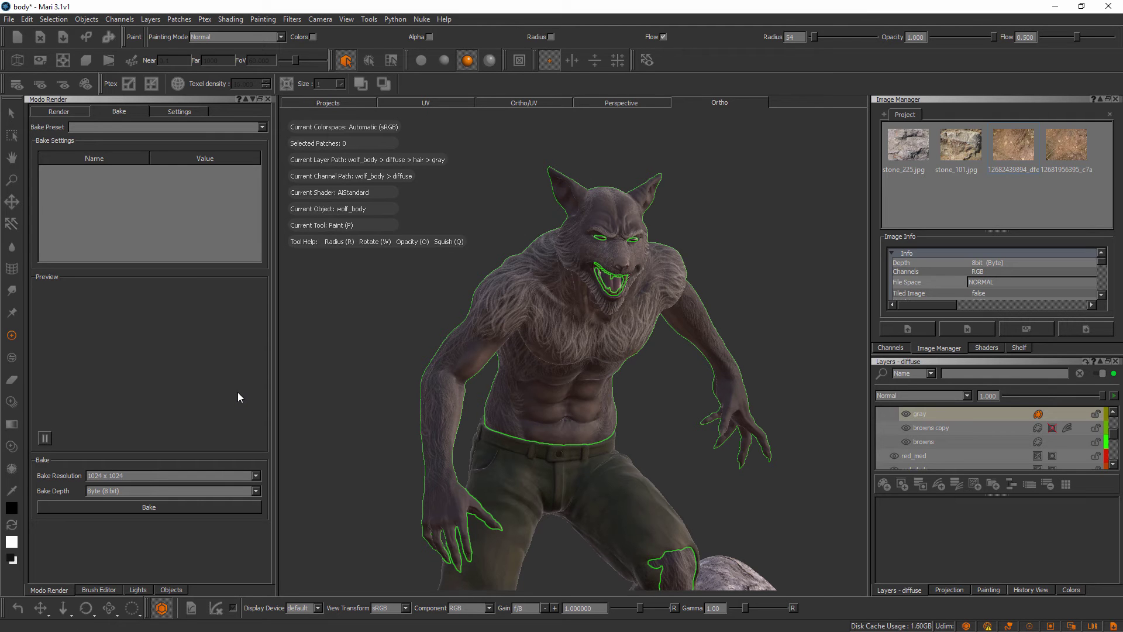
{"action": "left_click", "coordinate": [61, 112]}
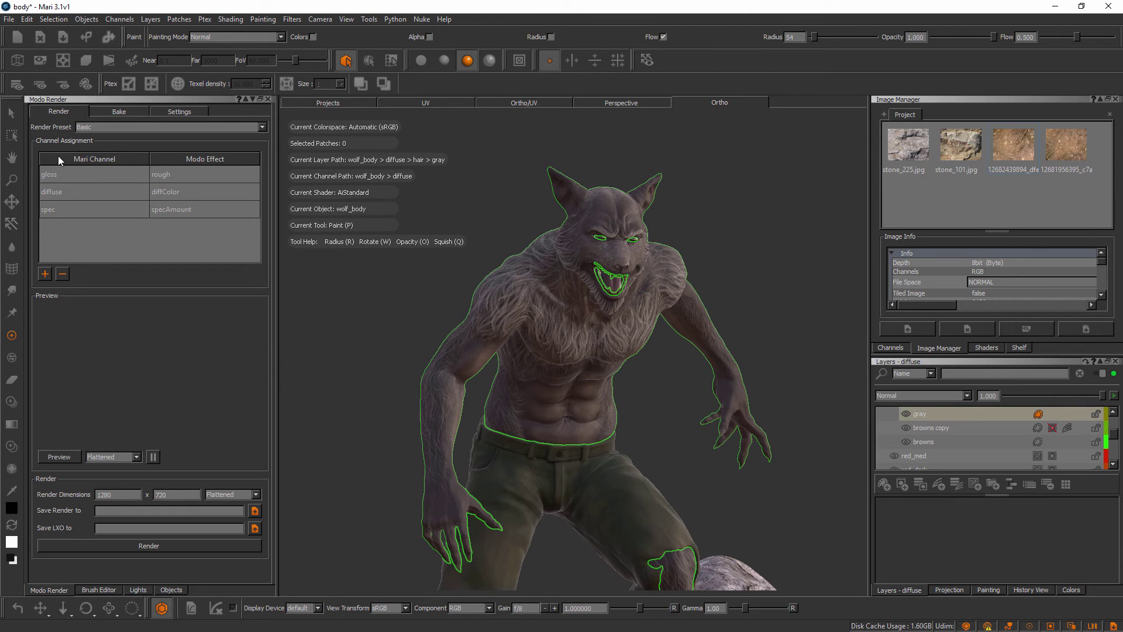
Remove the gloss, diffuse and spec entries from the Modo Render channel assignments
{"action": "left_click", "coordinate": [174, 173]}
{"action": "left_click", "coordinate": [62, 274]}
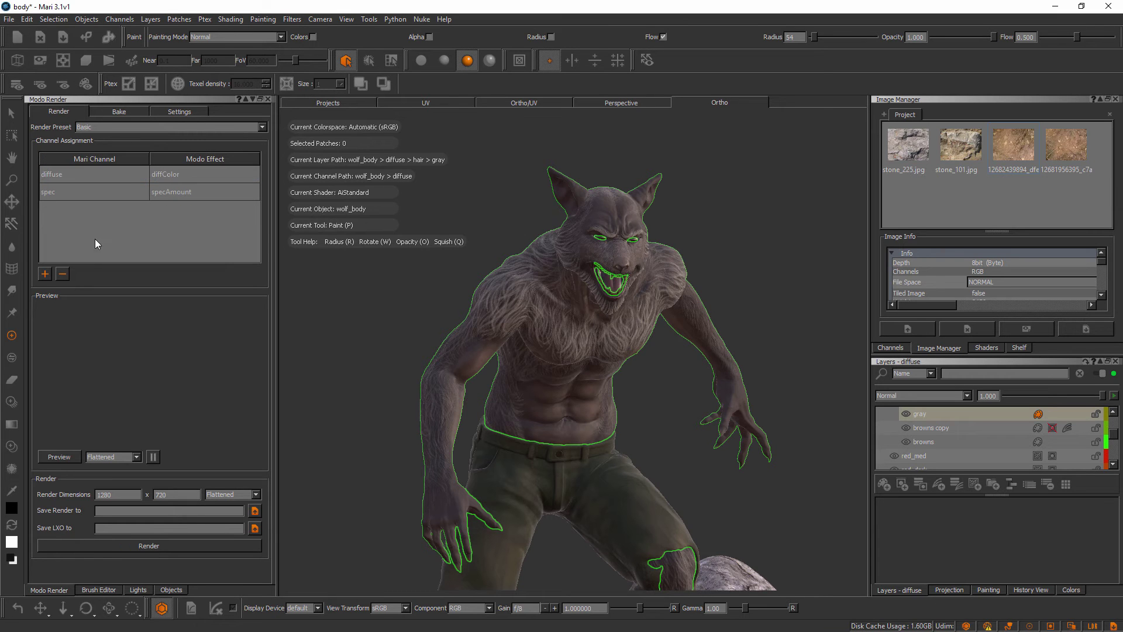
{"action": "left_click", "coordinate": [128, 178]}
{"action": "left_click", "coordinate": [63, 273]}
{"action": "left_click", "coordinate": [130, 179]}
{"action": "left_click", "coordinate": [63, 273]}
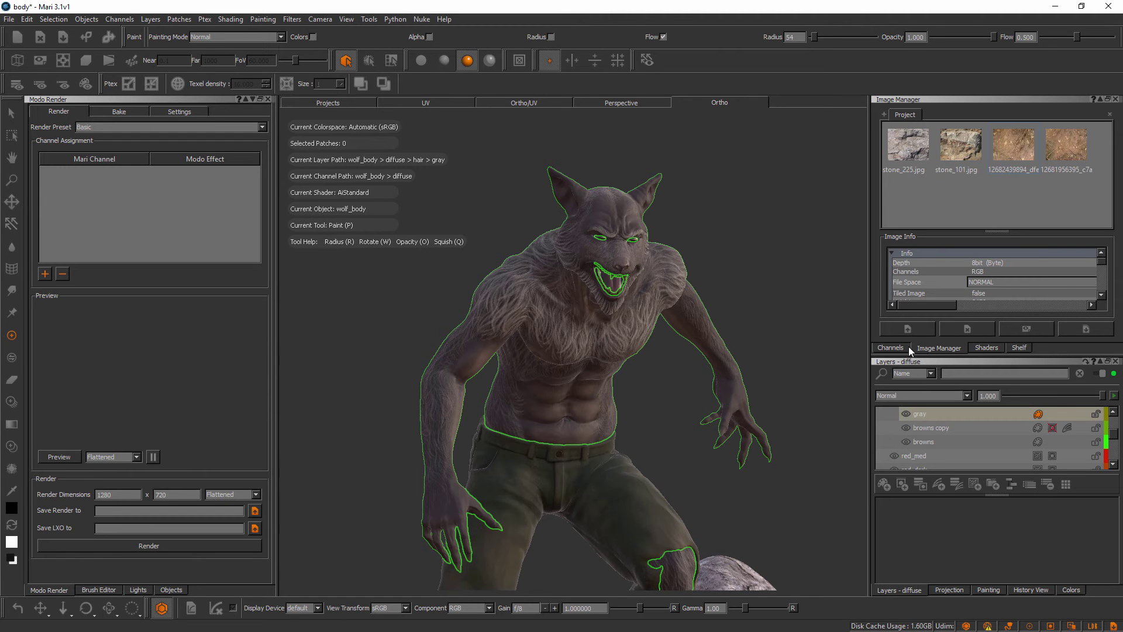
Check the object's channel list and assign the diffuse channel to the diffColor Modo effect
{"action": "left_click", "coordinate": [892, 349]}
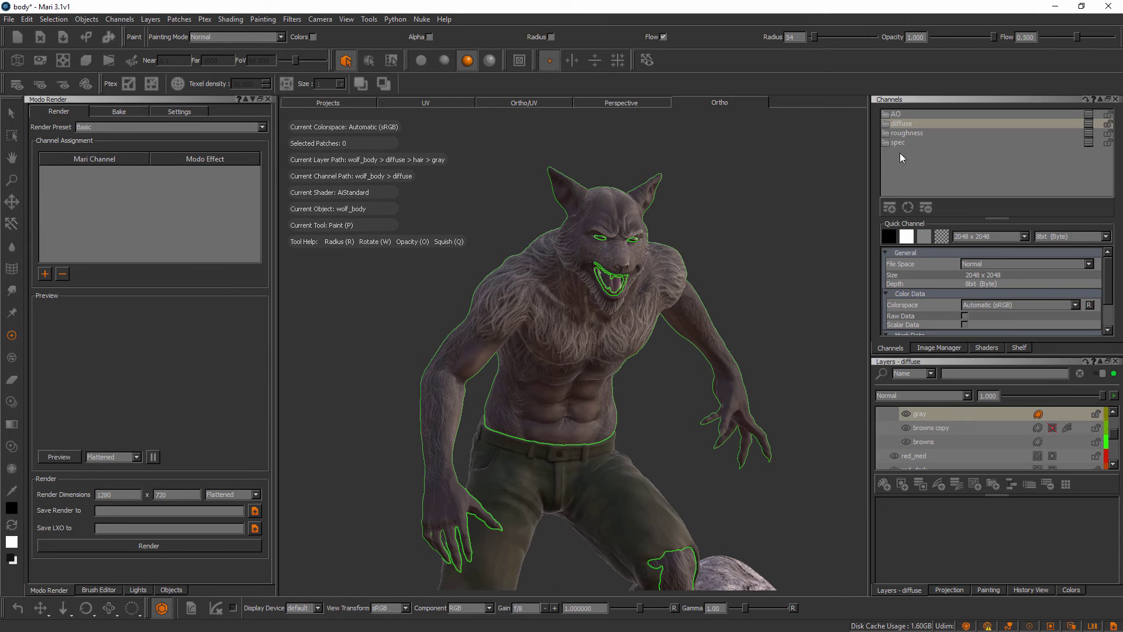
{"action": "left_click", "coordinate": [45, 274]}
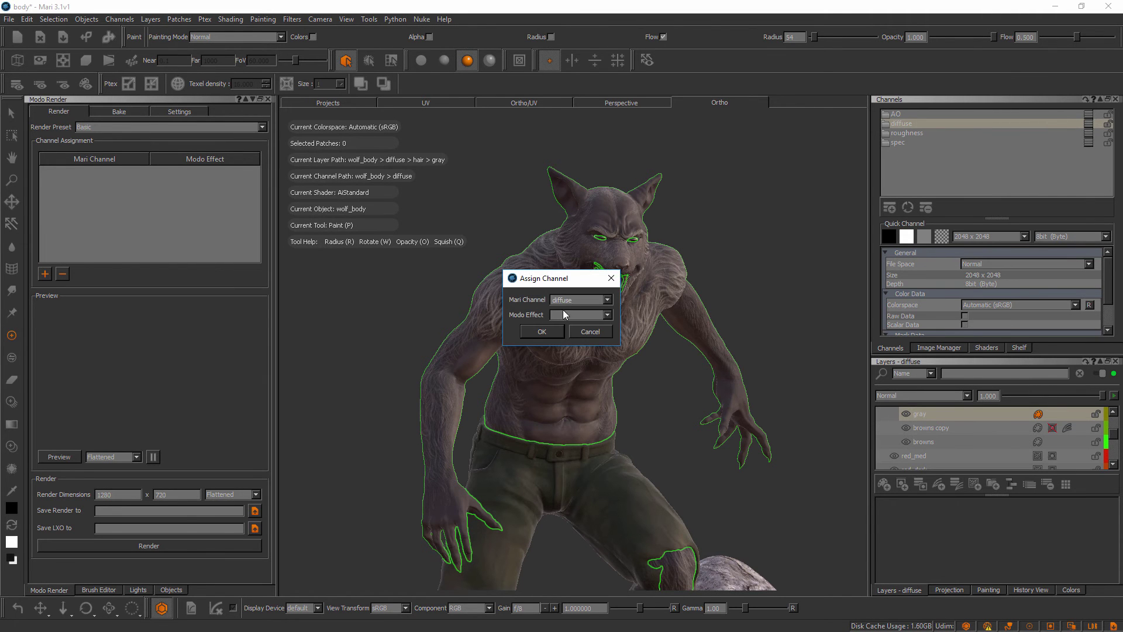
{"action": "left_click", "coordinate": [608, 315]}
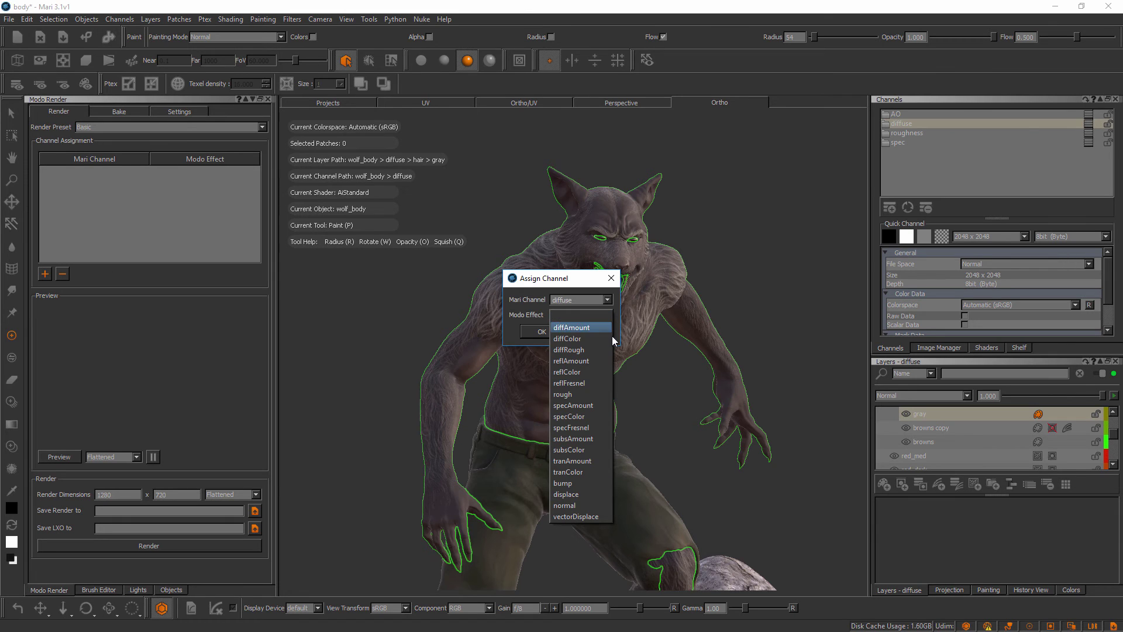
{"action": "left_click", "coordinate": [585, 342]}
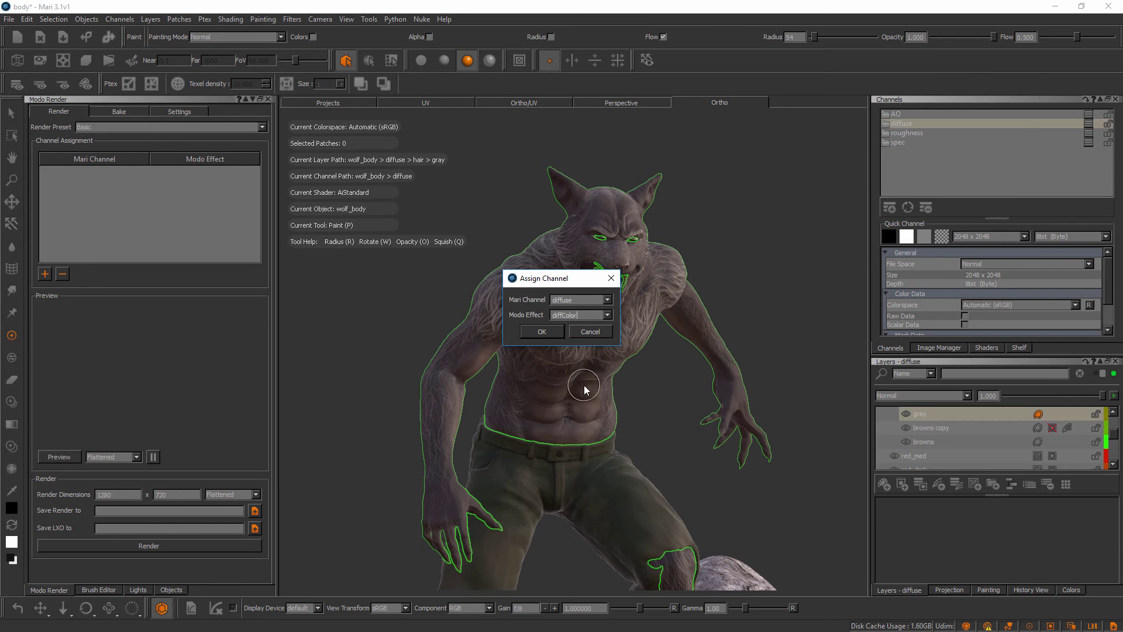
{"action": "left_click", "coordinate": [542, 332]}
Add a channel assignment linking the roughness channel to the rough Modo effect
{"action": "left_click", "coordinate": [44, 273]}
{"action": "left_click", "coordinate": [608, 301]}
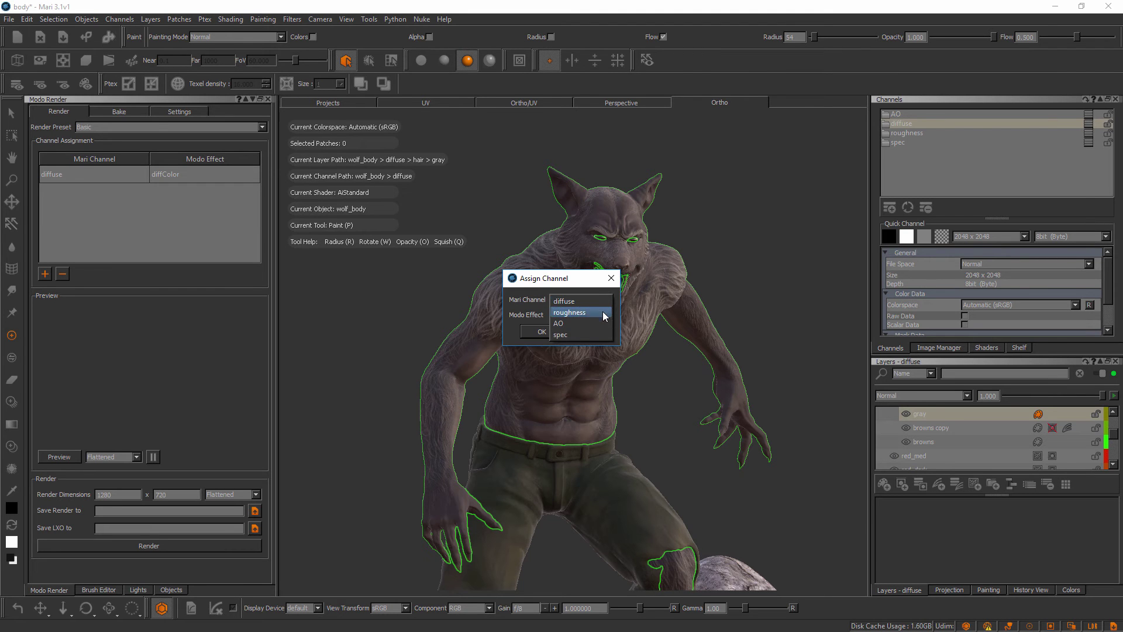
{"action": "left_click", "coordinate": [603, 313]}
{"action": "left_click", "coordinate": [608, 315]}
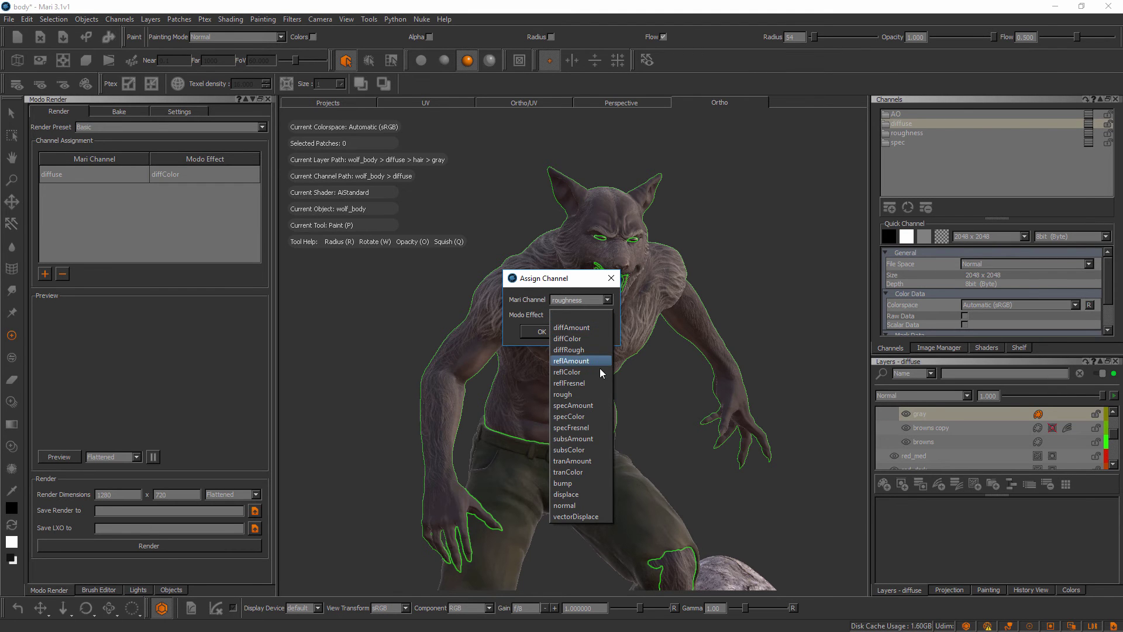
{"action": "left_click", "coordinate": [575, 394]}
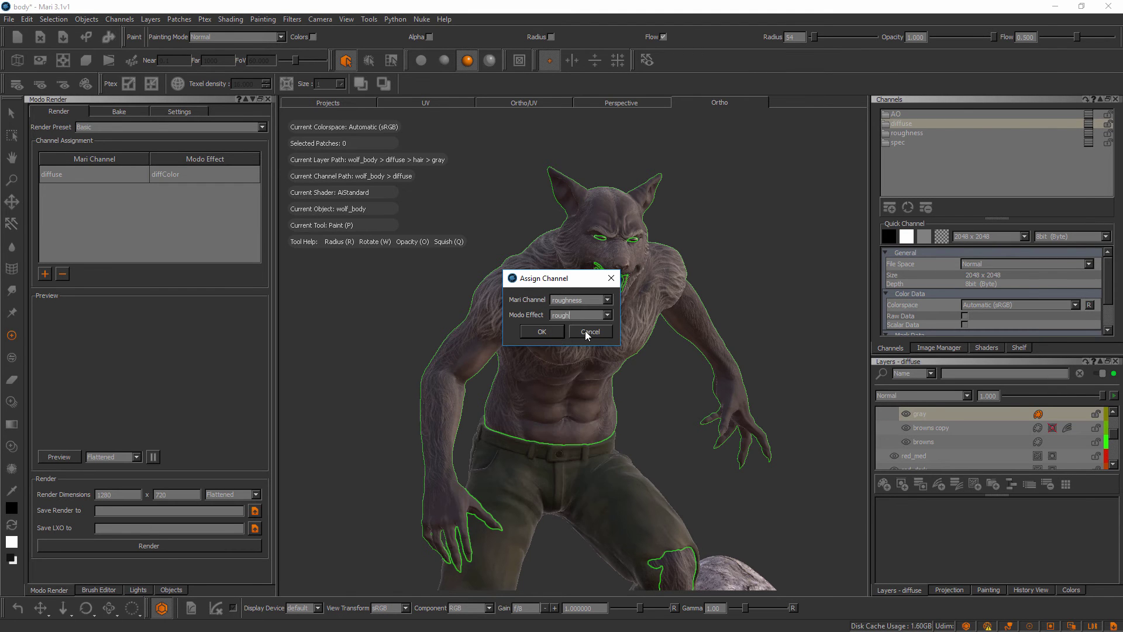
{"action": "left_click", "coordinate": [556, 332]}
Add a channel assignment linking the spec channel to the specAmount Modo effect
{"action": "left_click", "coordinate": [45, 273]}
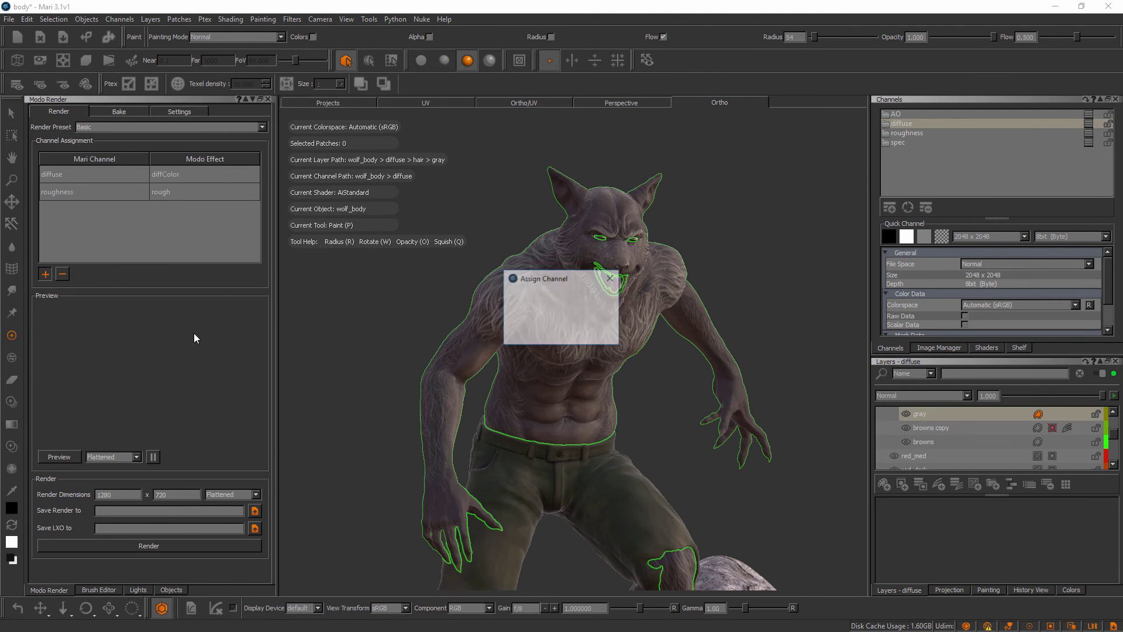
{"action": "left_click", "coordinate": [608, 300]}
{"action": "left_click", "coordinate": [592, 333]}
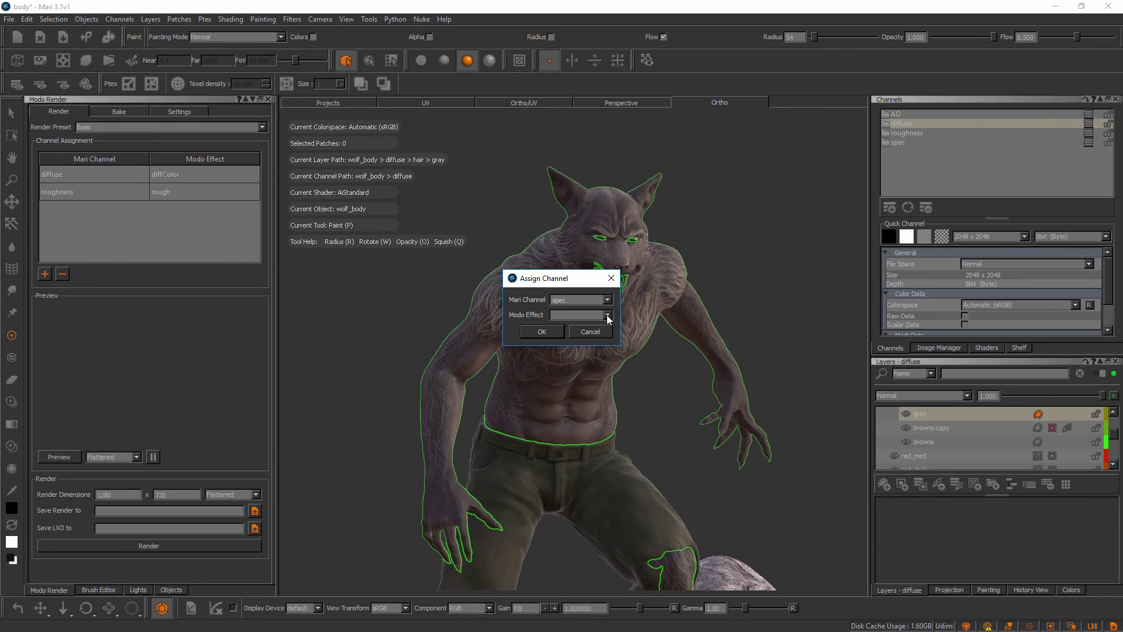
{"action": "left_click", "coordinate": [607, 315]}
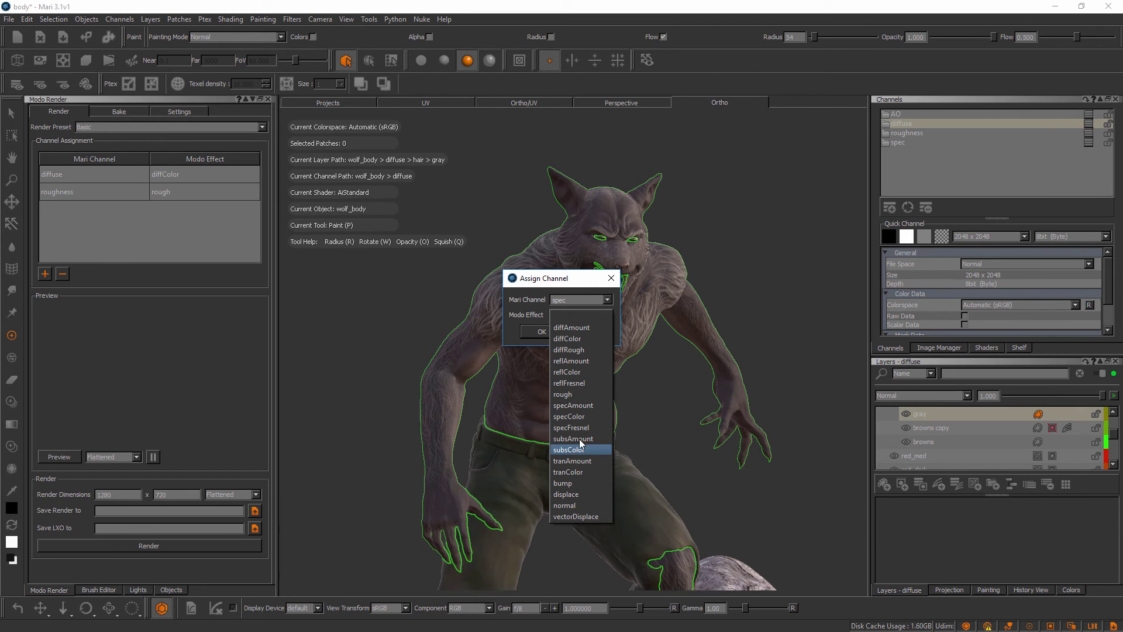
{"action": "left_click", "coordinate": [588, 406]}
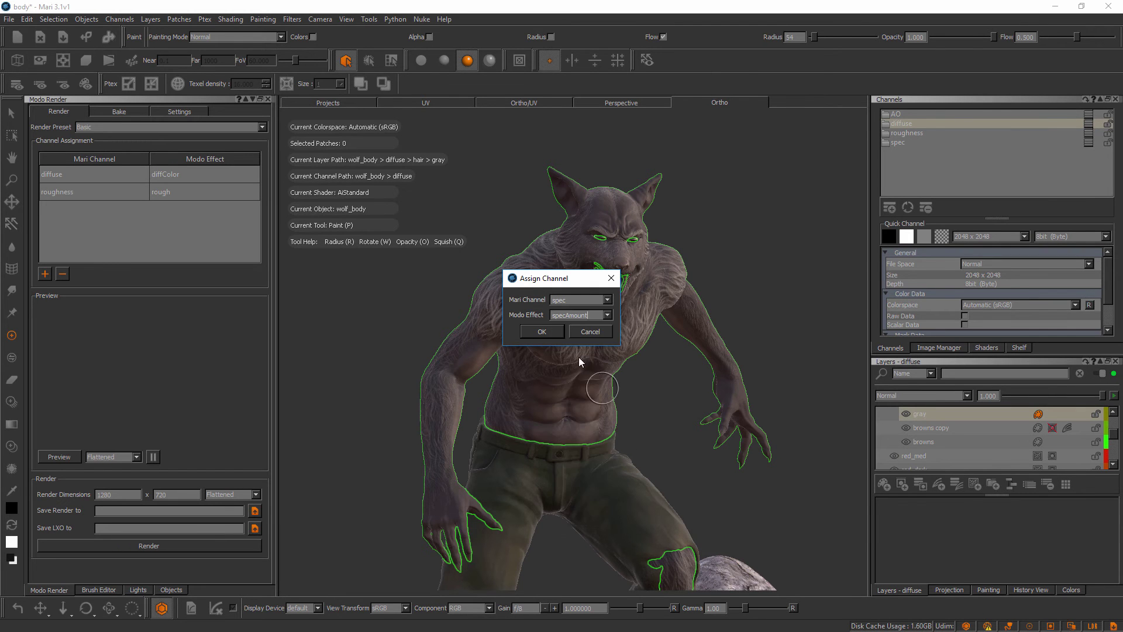
{"action": "left_click", "coordinate": [552, 331]}
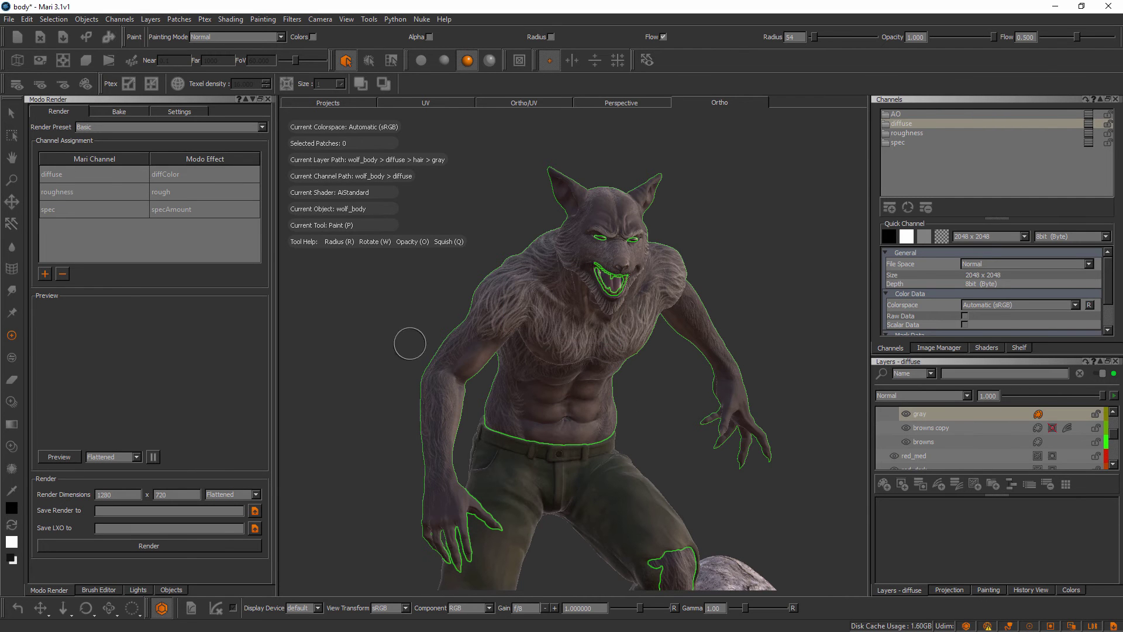
Review the AiStandard shader's channel inputs and remove the spec channel's specAmount assignment
{"action": "left_click", "coordinate": [988, 348]}
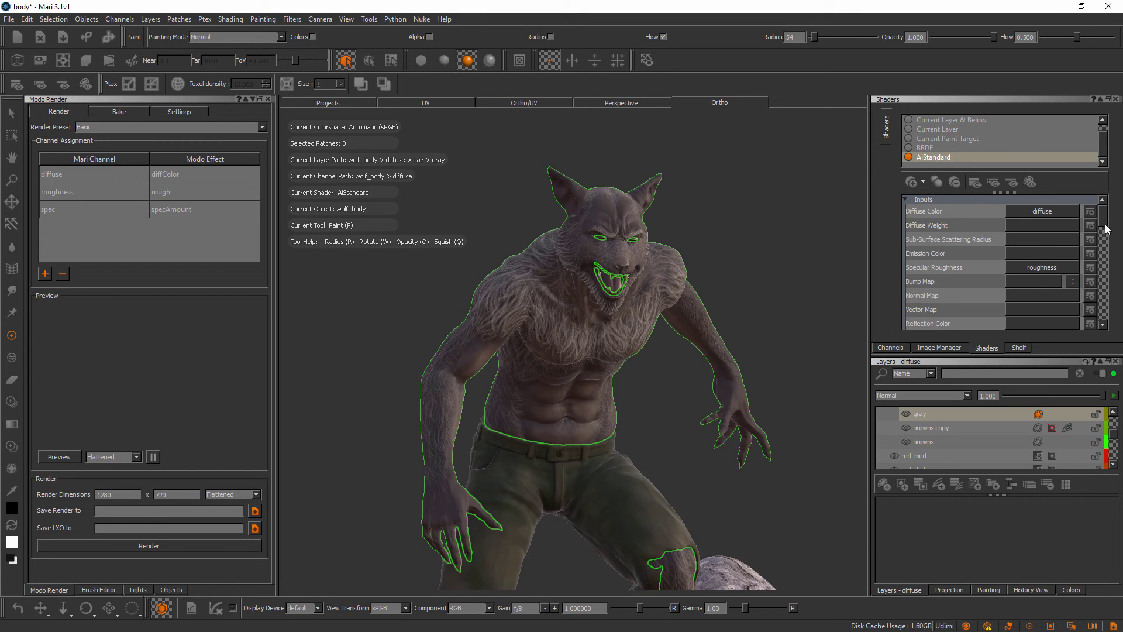
{"action": "left_click", "coordinate": [1104, 325]}
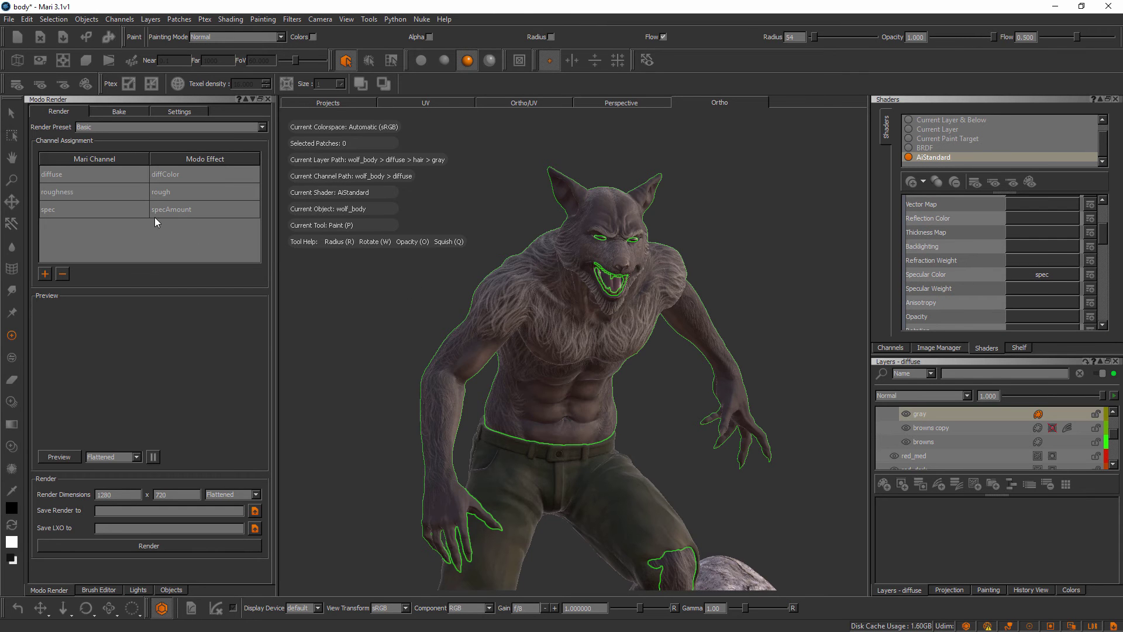
{"action": "left_click", "coordinate": [185, 213]}
{"action": "left_click", "coordinate": [63, 274]}
Add a channel assignment linking the spec channel to the specColor Modo effect
{"action": "left_click", "coordinate": [45, 273]}
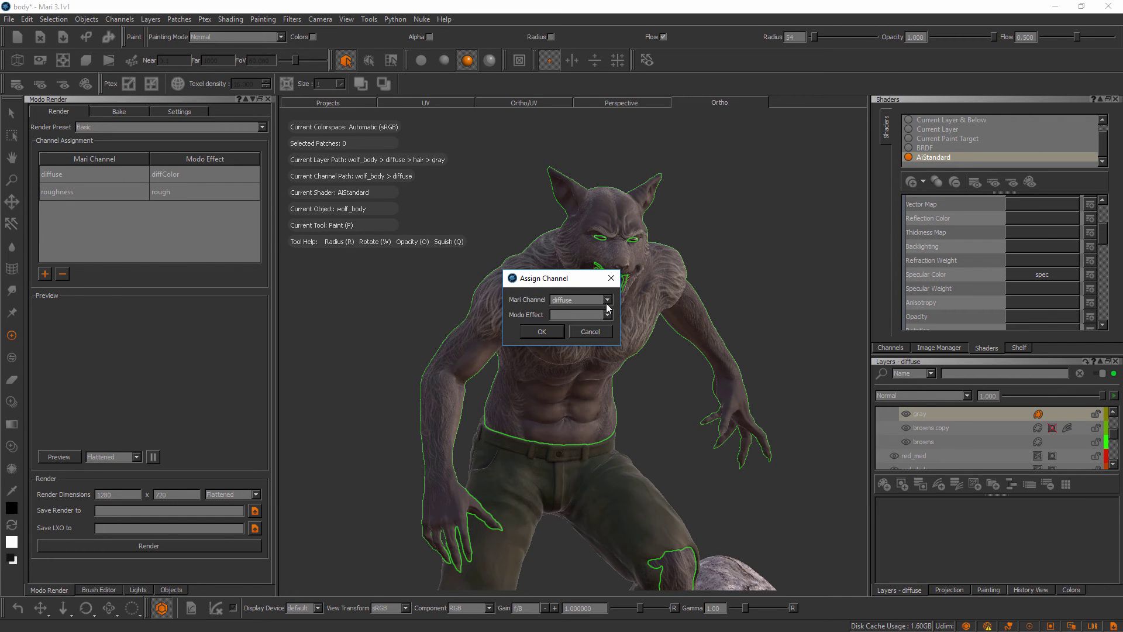
{"action": "left_click", "coordinate": [607, 300]}
{"action": "left_click", "coordinate": [605, 334]}
{"action": "left_click", "coordinate": [608, 315]}
{"action": "left_click", "coordinate": [586, 416]}
{"action": "left_click", "coordinate": [542, 332]}
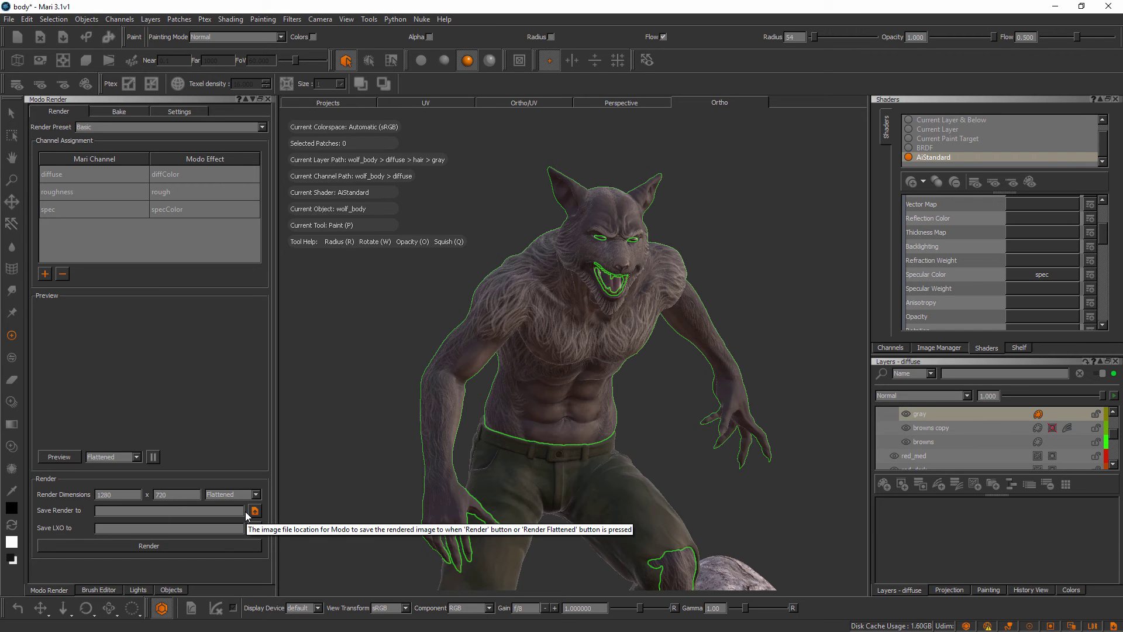
Examine the render dimensions and output path fields, and review which Modo installation the render settings use
{"action": "left_click_drag", "start_coordinate": [117, 495], "coordinate": [94, 498]}
{"action": "left_click_drag", "start_coordinate": [174, 495], "coordinate": [135, 503]}
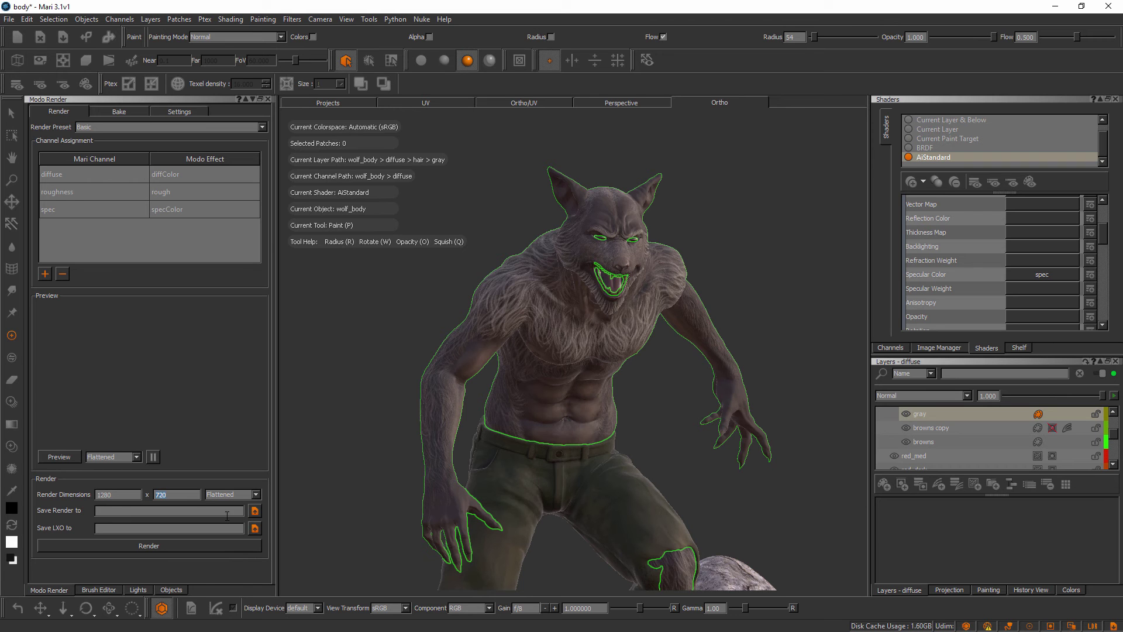
{"action": "left_click", "coordinate": [228, 513]}
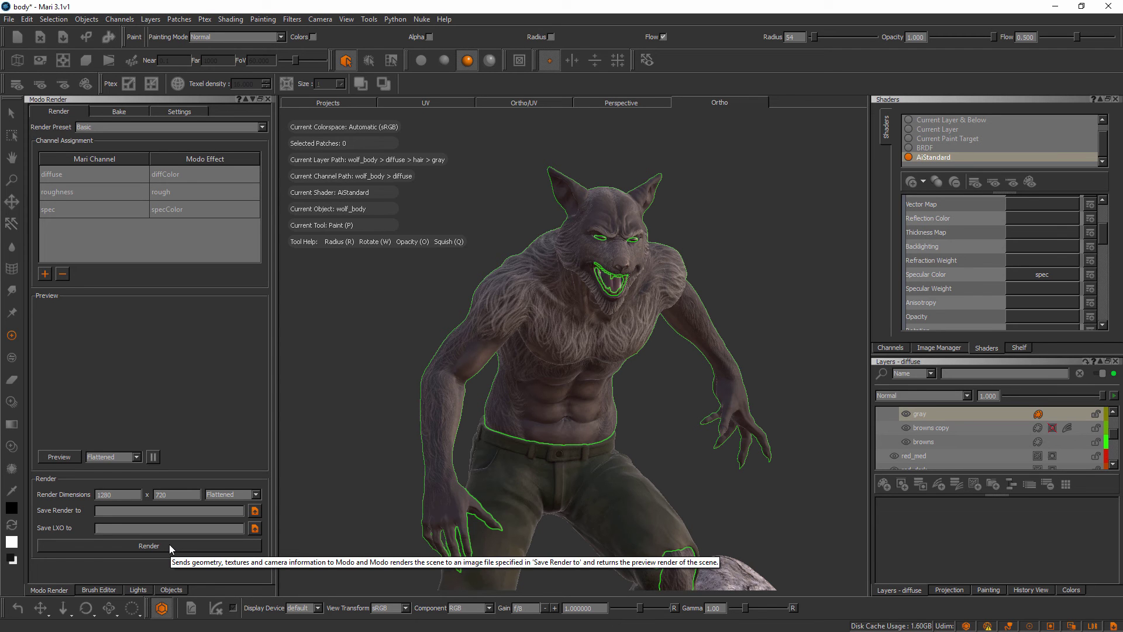
{"action": "left_click", "coordinate": [177, 112]}
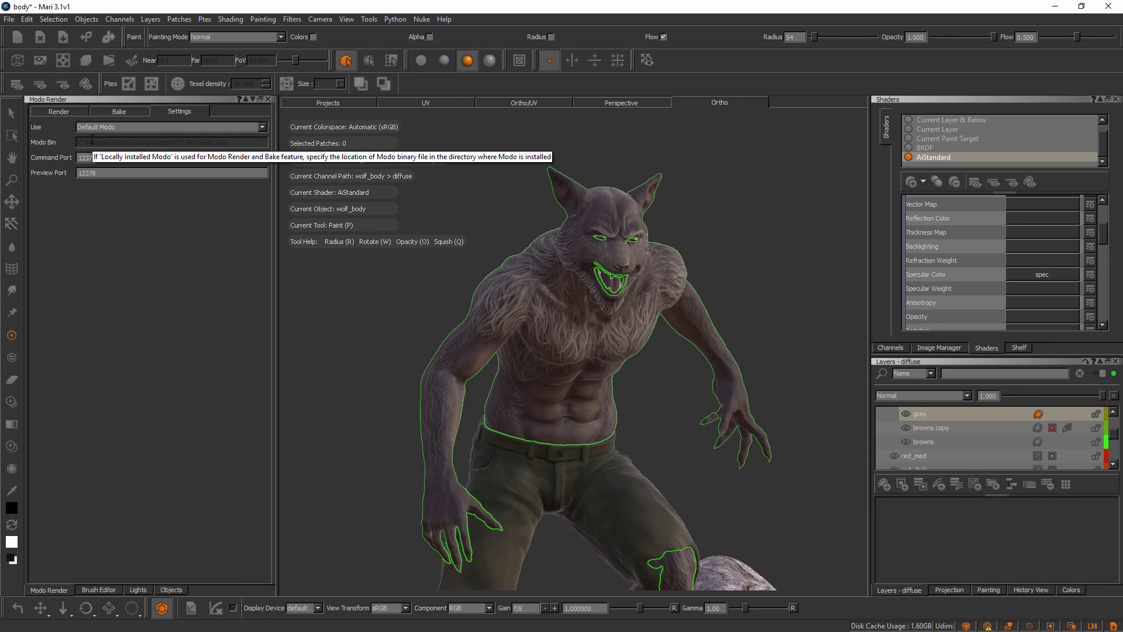
{"action": "left_click", "coordinate": [261, 128]}
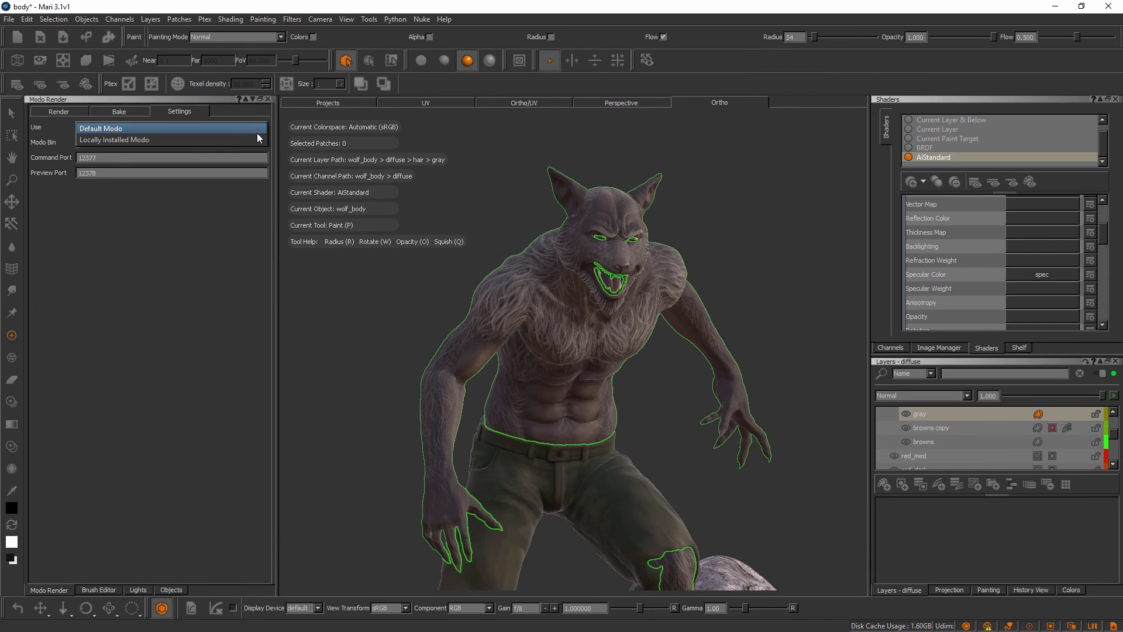
{"action": "left_click", "coordinate": [275, 130]}
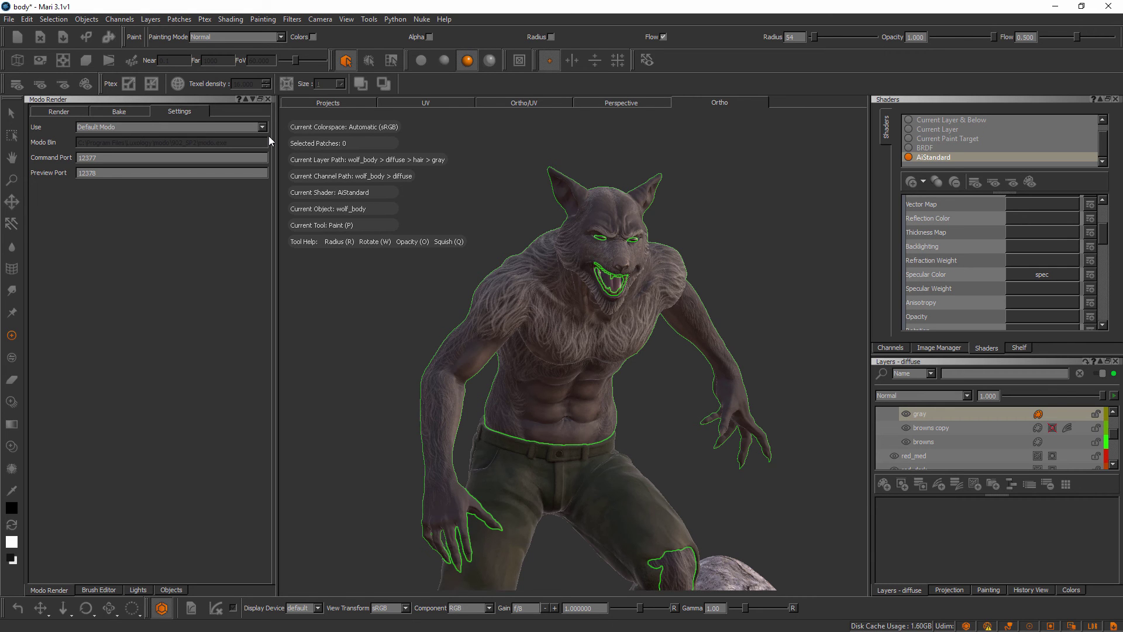
{"action": "left_click", "coordinate": [67, 112]}
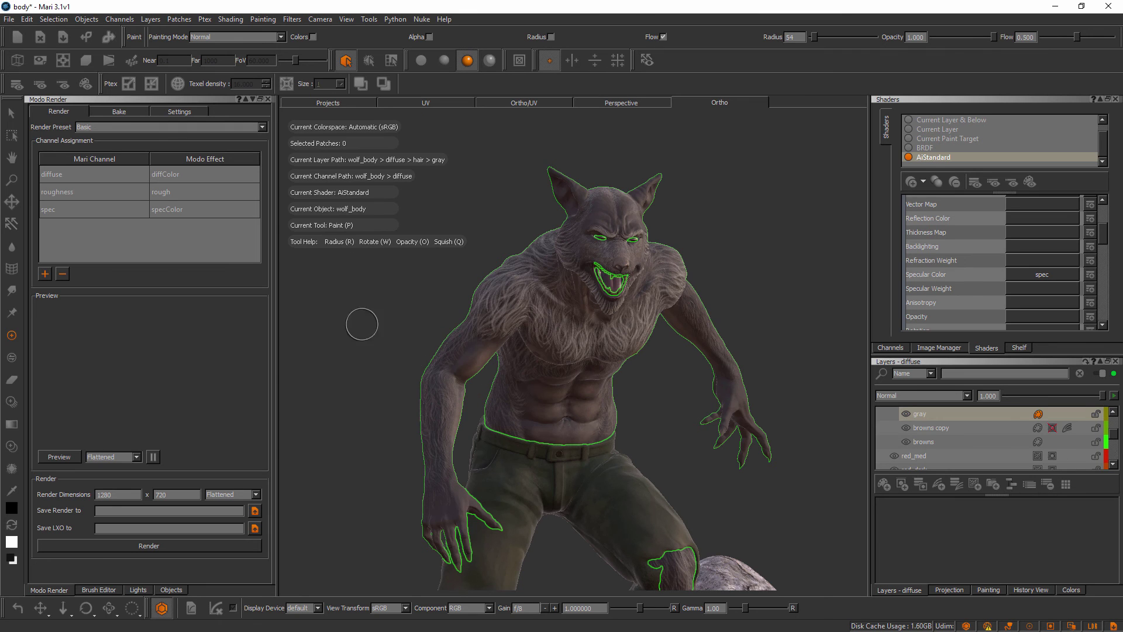
Check the scene's object list and start a flattened Modo preview render of the werewolf
{"action": "left_click", "coordinate": [175, 588]}
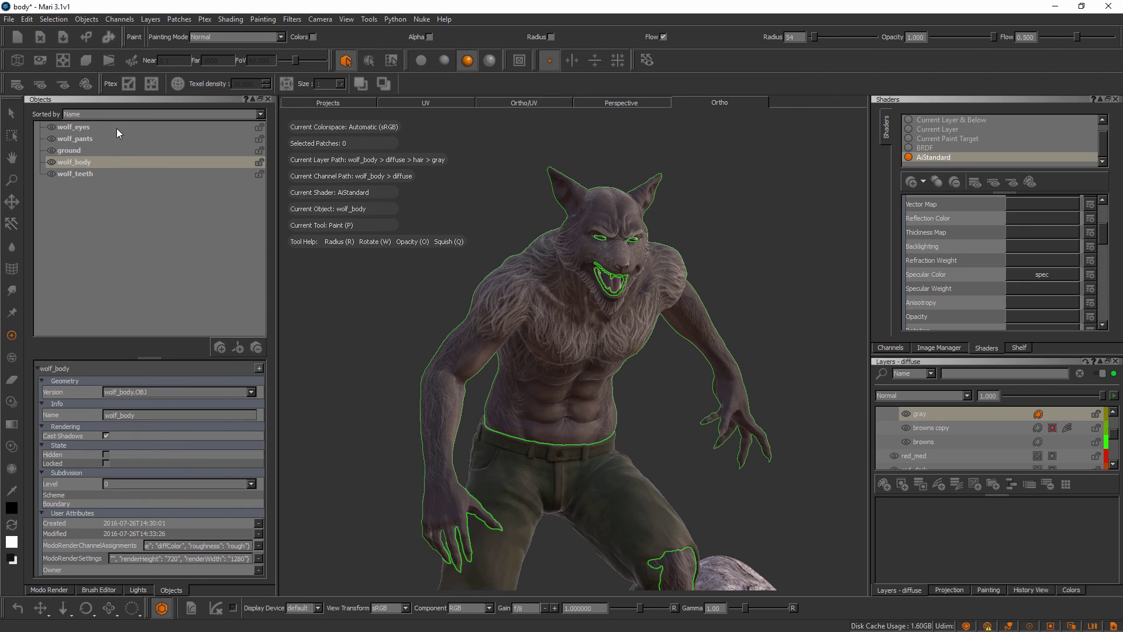
{"action": "left_click", "coordinate": [49, 590]}
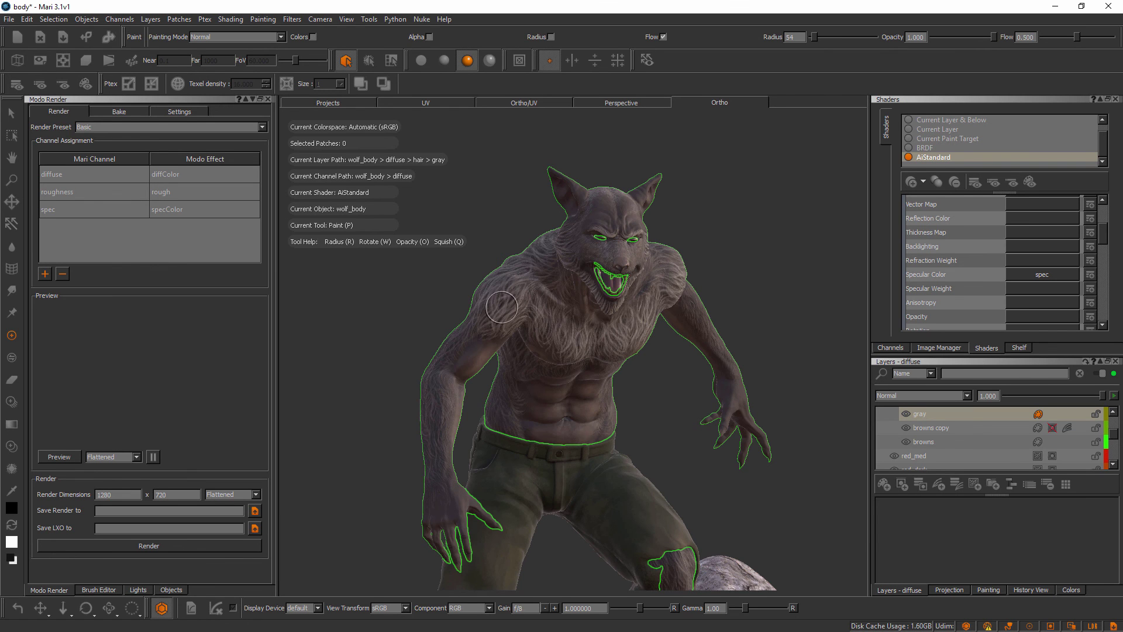
{"action": "left_click", "coordinate": [59, 456]}
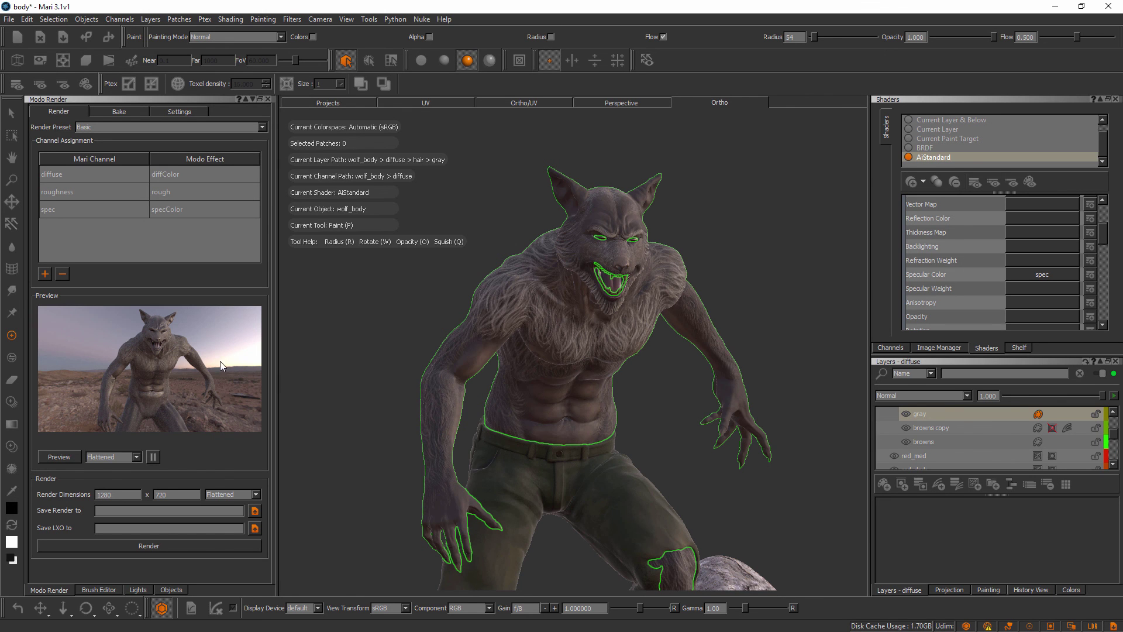
{"action": "mouse_move", "coordinate": [592, 346]}
{"action": "right_mouse_down", "text": "alt"}
{"action": "mouse_move", "coordinate": [647, 369]}
{"action": "mouse_move", "coordinate": [606, 351]}
{"action": "right_mouse_up", "text": "alt"}
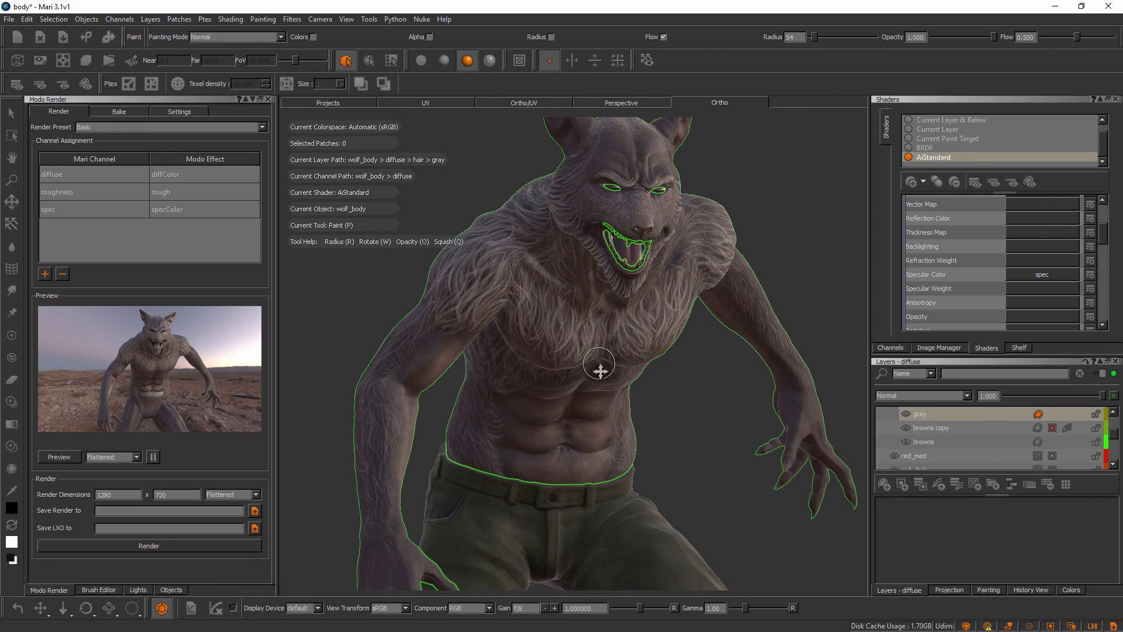
{"action": "middle_click_drag", "start_coordinate": [602, 369], "coordinate": [600, 418], "text": "alt"}
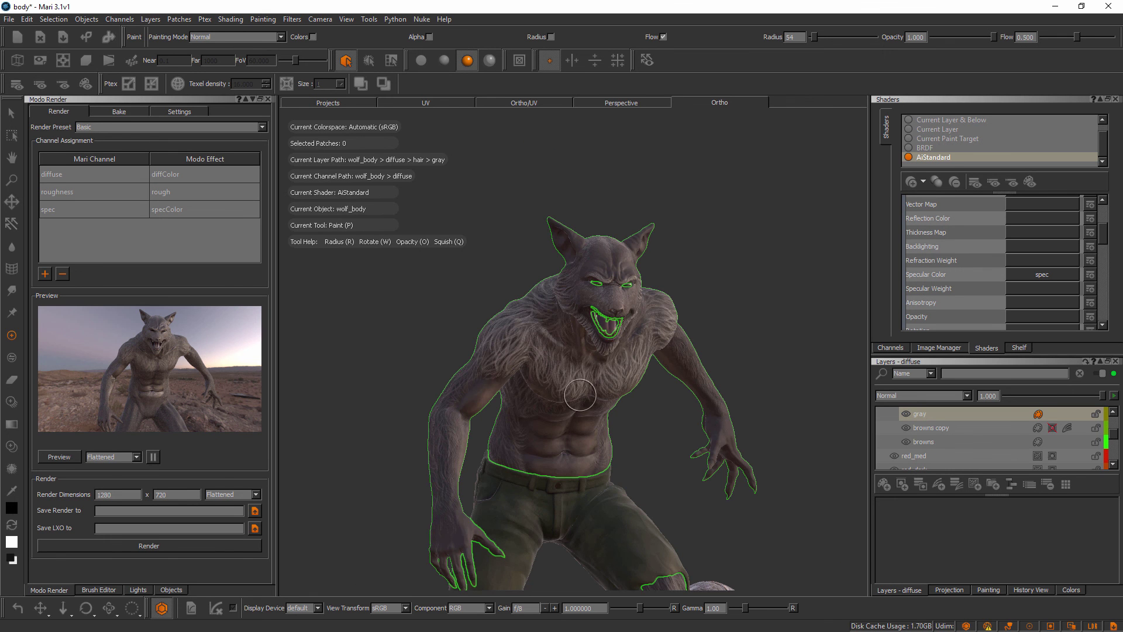
{"action": "right_click_drag", "start_coordinate": [581, 389], "coordinate": [658, 407], "text": "alt"}
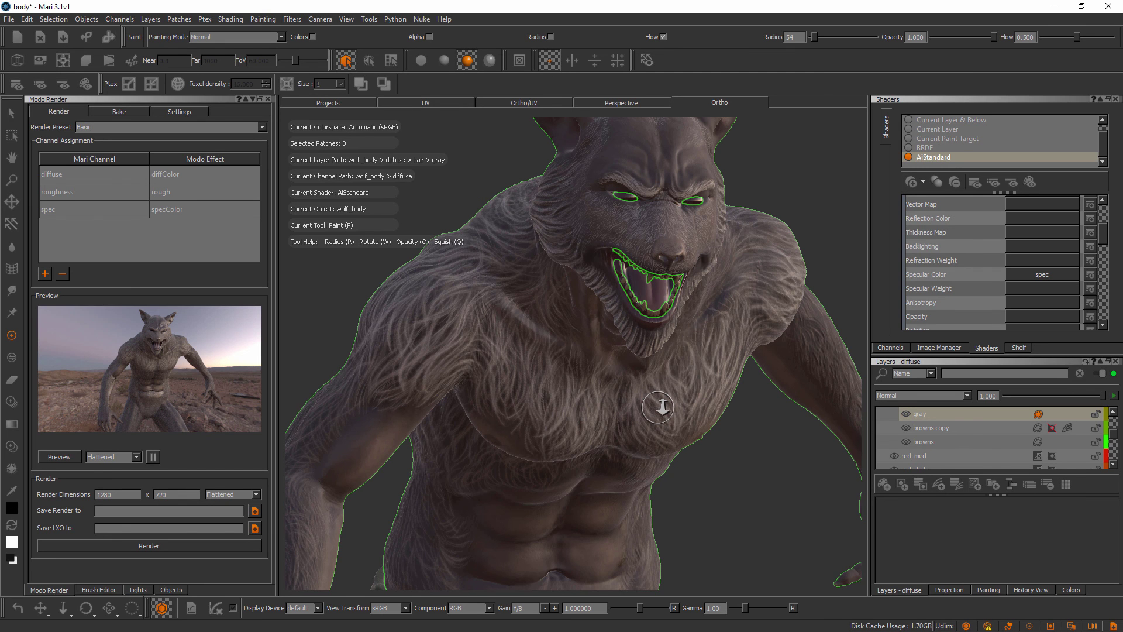